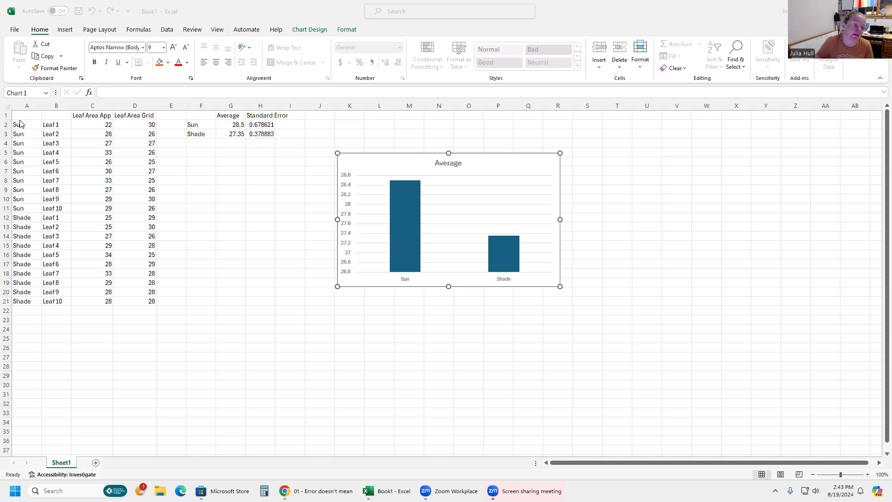
Examine the leaf area data and the Average and Standard Error formulas for Sun and Shade.
click(91, 125)
click(92, 124)
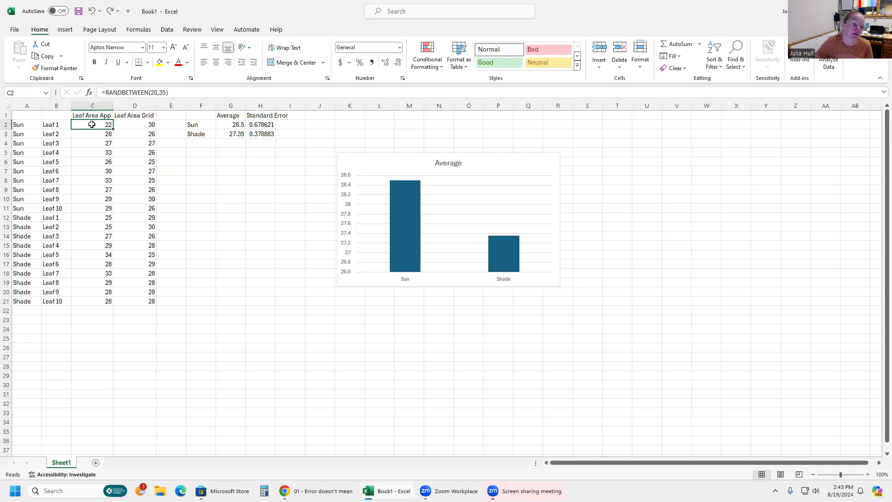
drag(94, 185, 99, 301)
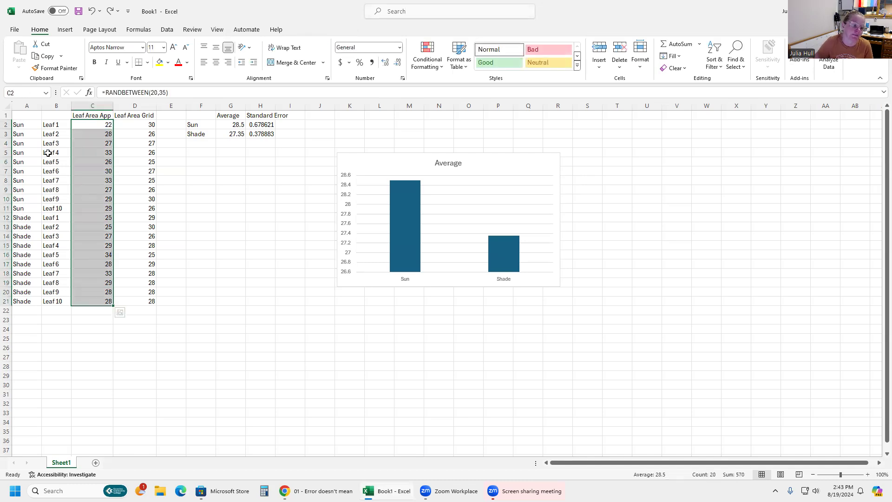
click(27, 125)
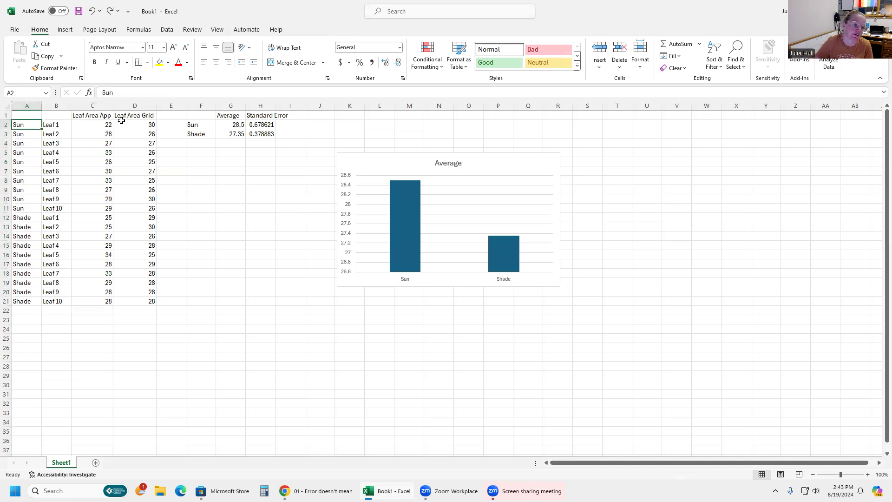
drag(85, 123, 97, 301)
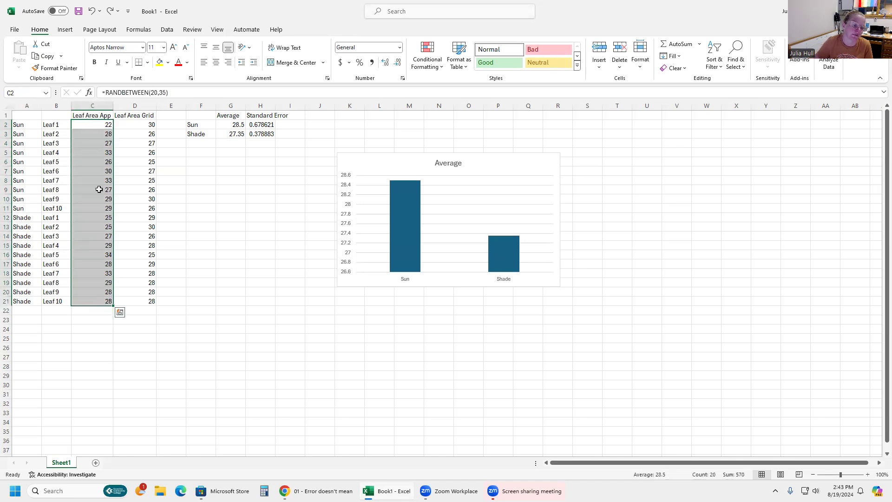
drag(130, 125, 133, 302)
drag(22, 128, 53, 303)
click(235, 125)
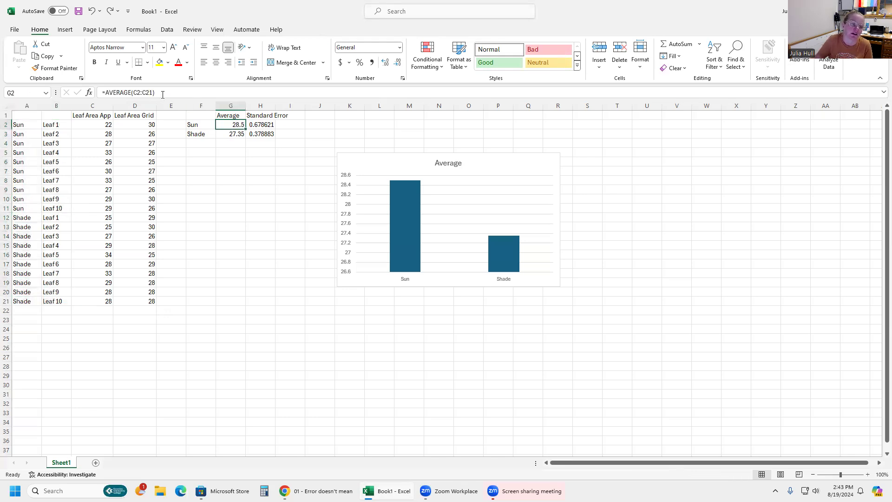
click(162, 94)
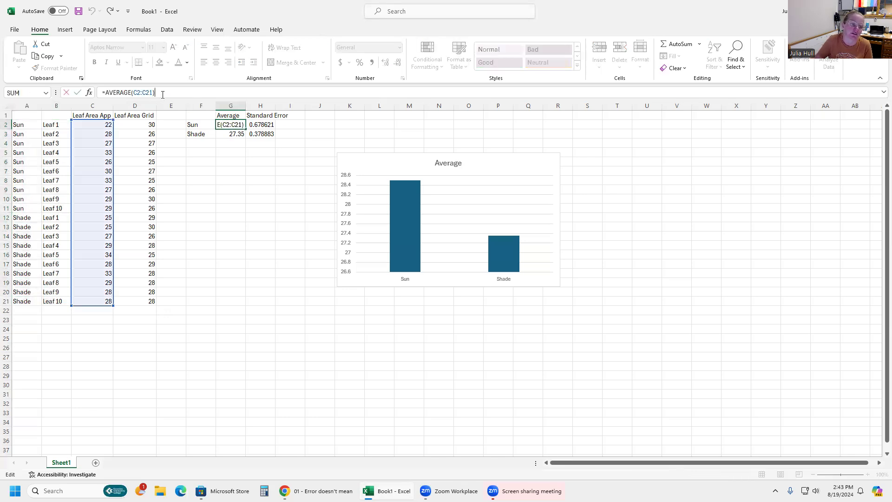
click(225, 136)
click(177, 93)
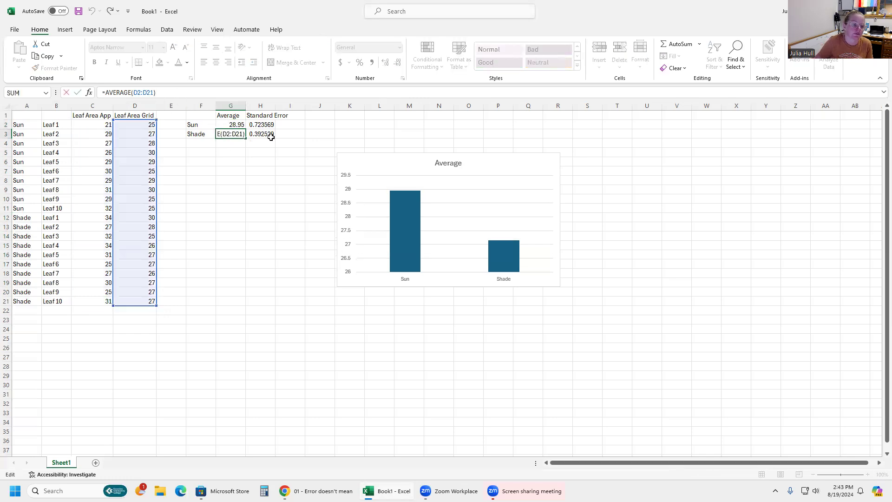
click(262, 124)
click(172, 92)
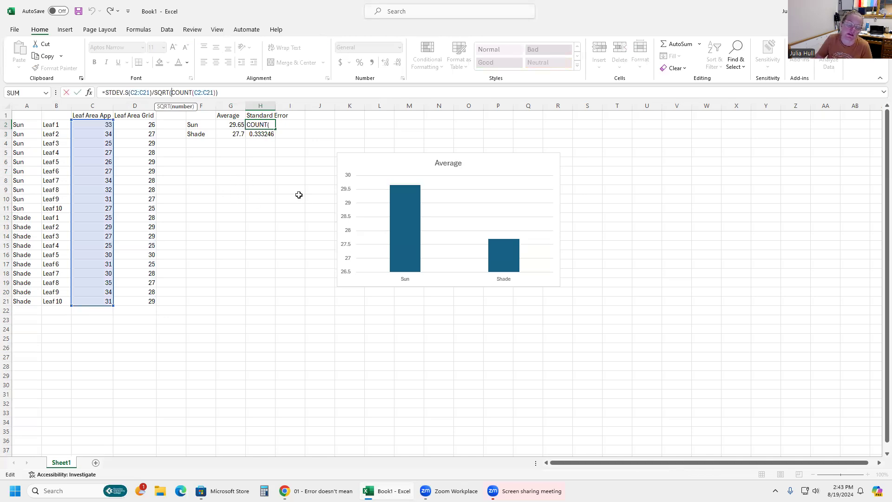
click(351, 155)
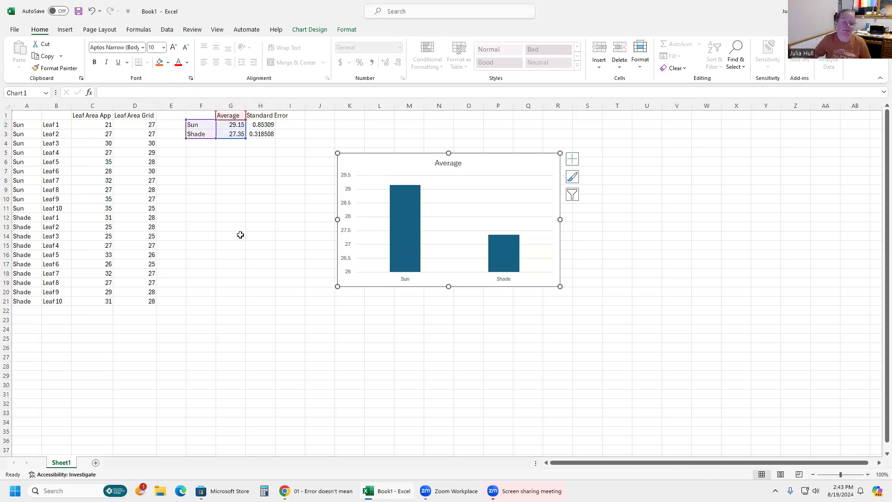
Insert a column chart of the Sun and Shade averages and delete that new chart.
click(284, 176)
click(208, 117)
mouse_move(239, 126)
mouse_down()
mouse_move(267, 135)
mouse_move(234, 134)
mouse_up()
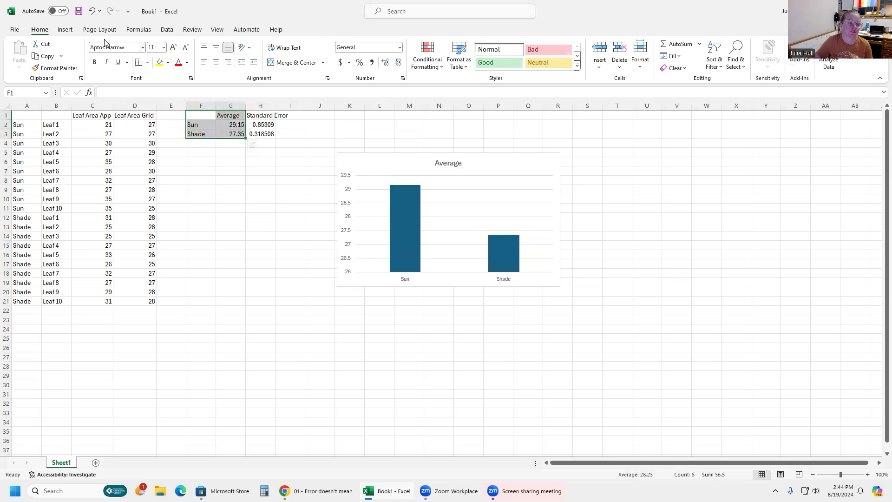
click(65, 29)
click(274, 44)
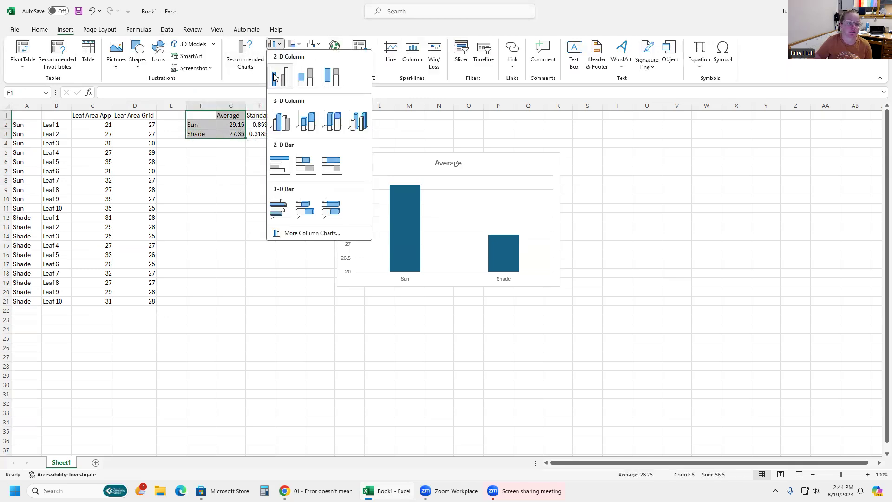
click(315, 165)
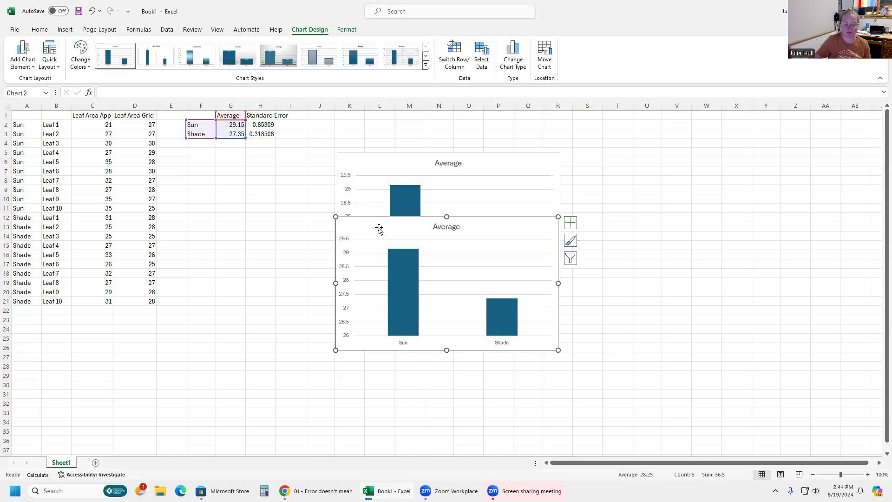
key(Delete)
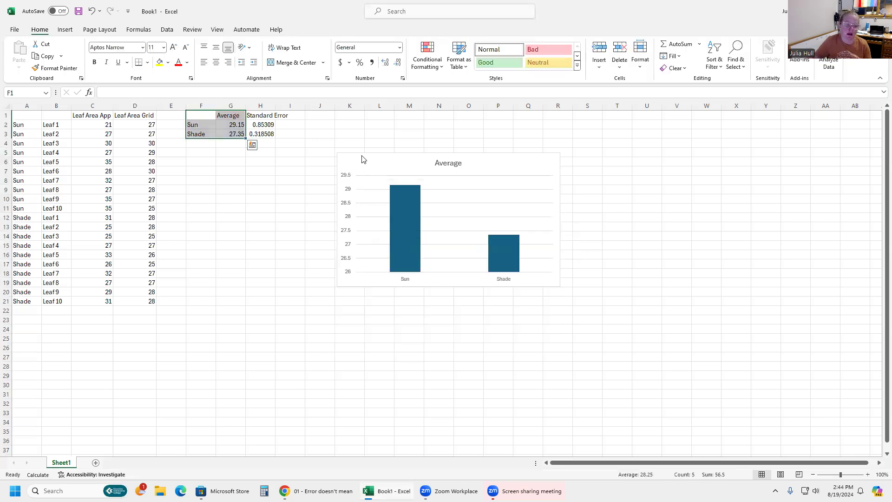
Add error bars to the existing Average chart.
click(361, 172)
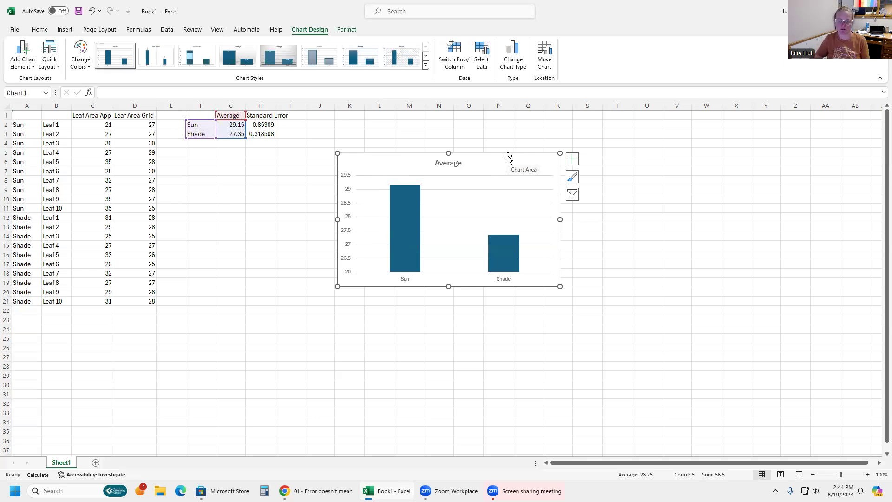
click(573, 159)
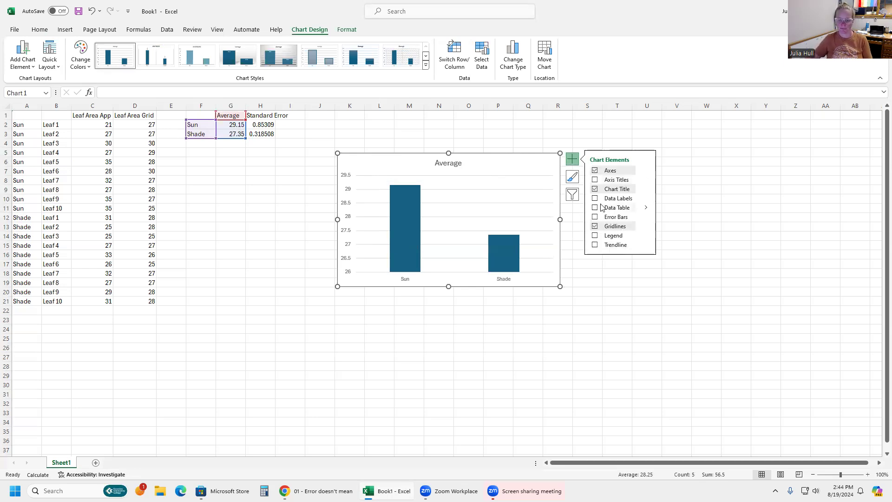
click(595, 218)
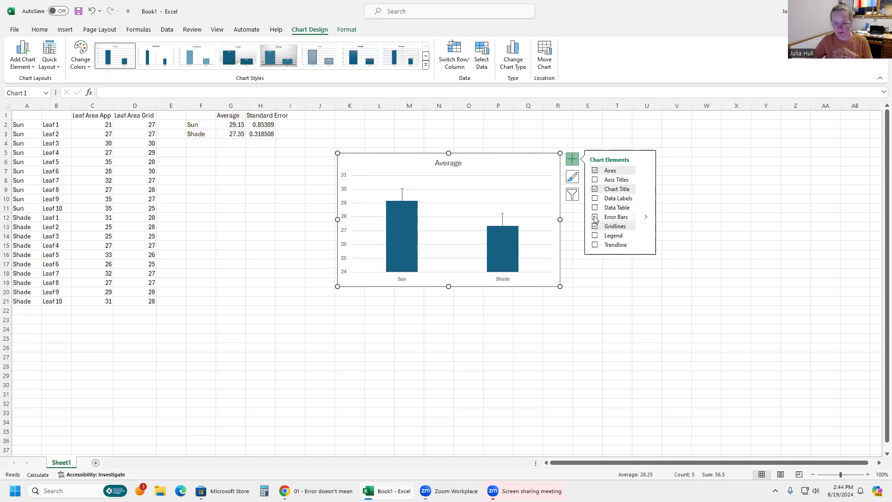
Open the error bar formatting and try the Fixed Value, Percentage, Standard Deviation and Standard Error amounts.
click(502, 221)
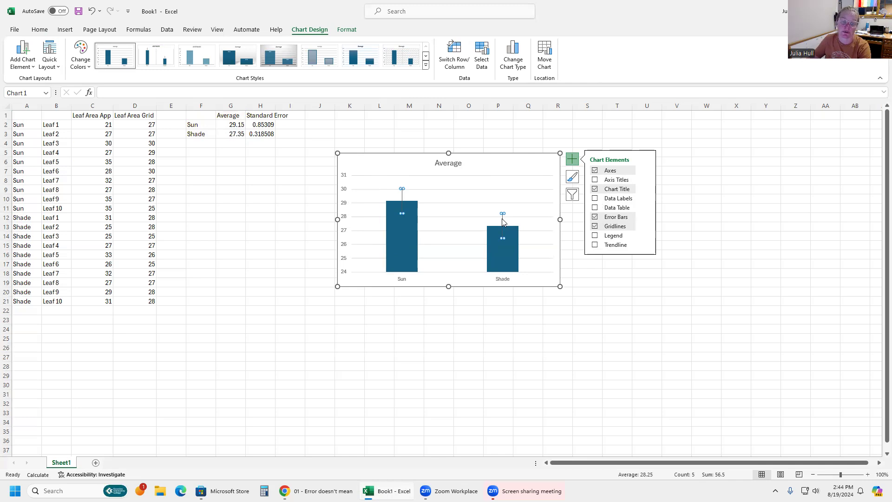
double_click(502, 222)
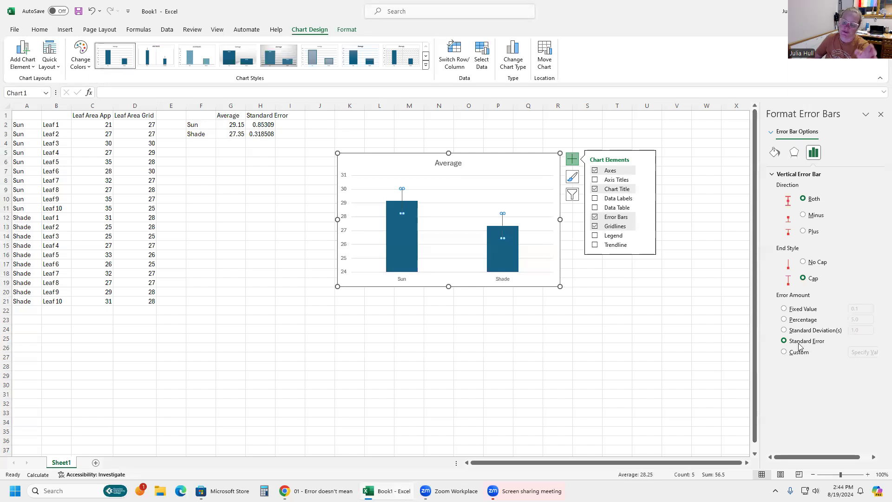
click(784, 309)
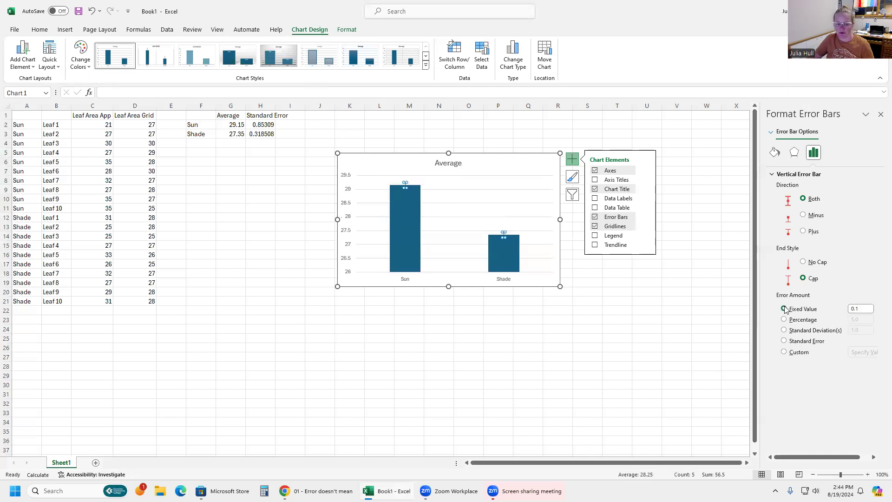
click(784, 320)
click(785, 330)
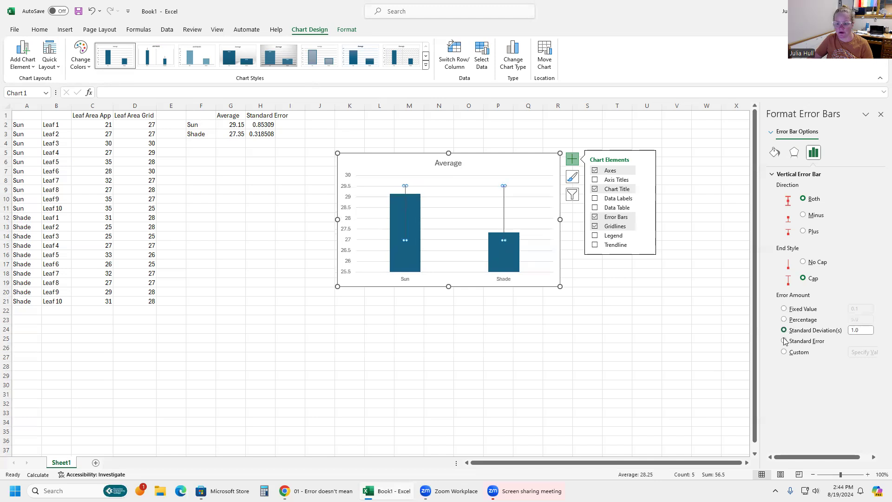
click(785, 342)
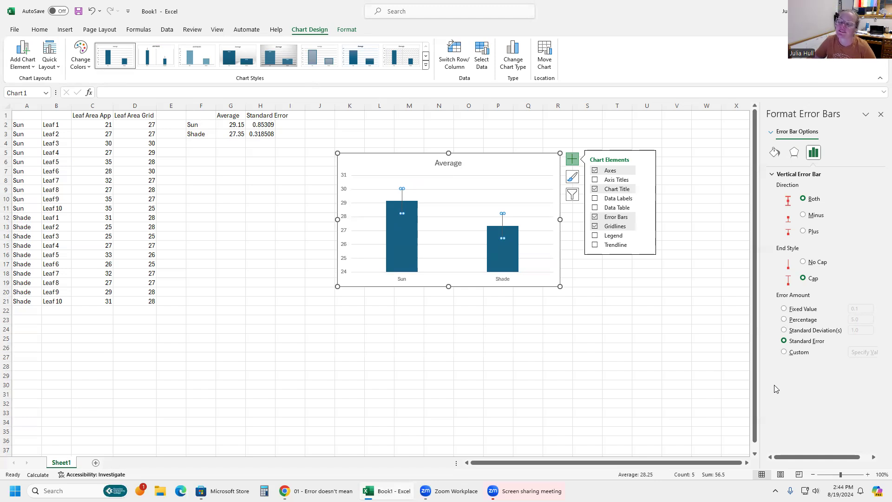
Choose a Custom error amount and set the positive error value to the standard errors in H2:H3.
click(784, 352)
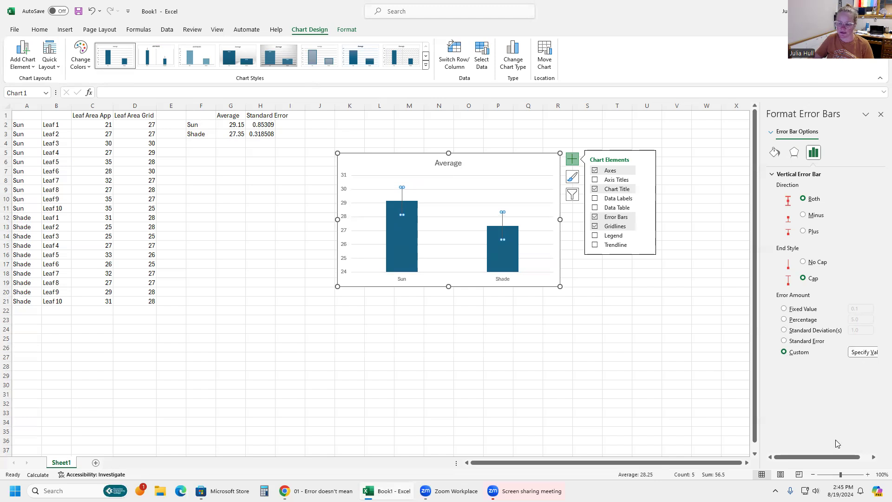
drag(836, 457, 865, 457)
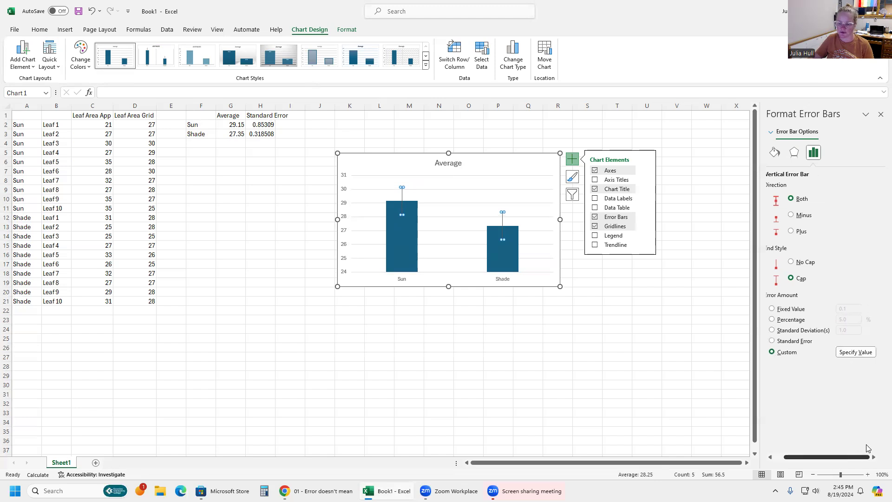
click(855, 352)
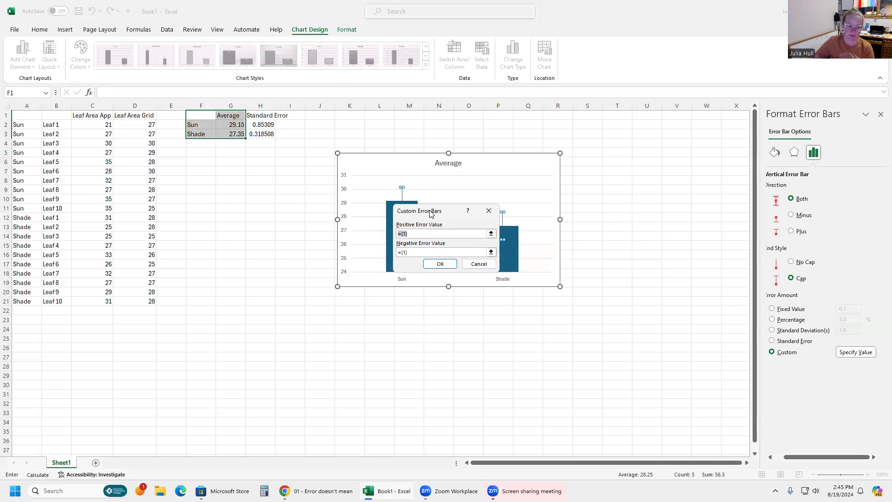
drag(431, 214, 229, 194)
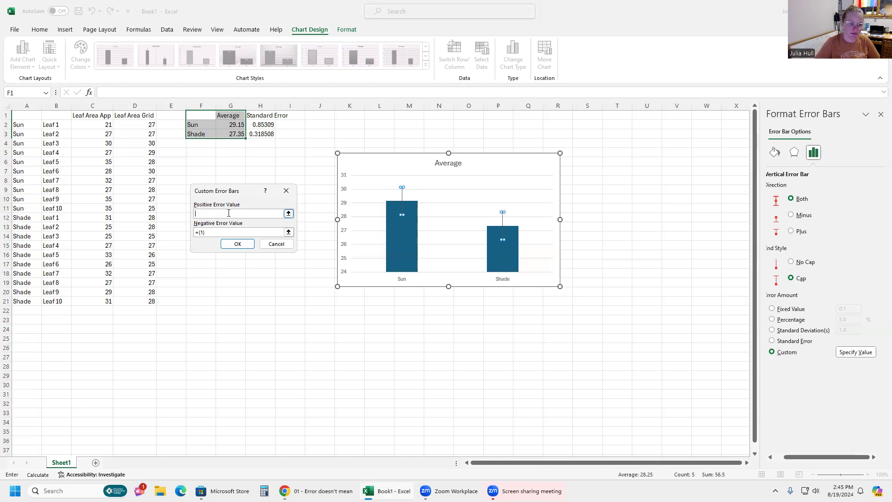
click(255, 124)
drag(255, 125, 253, 133)
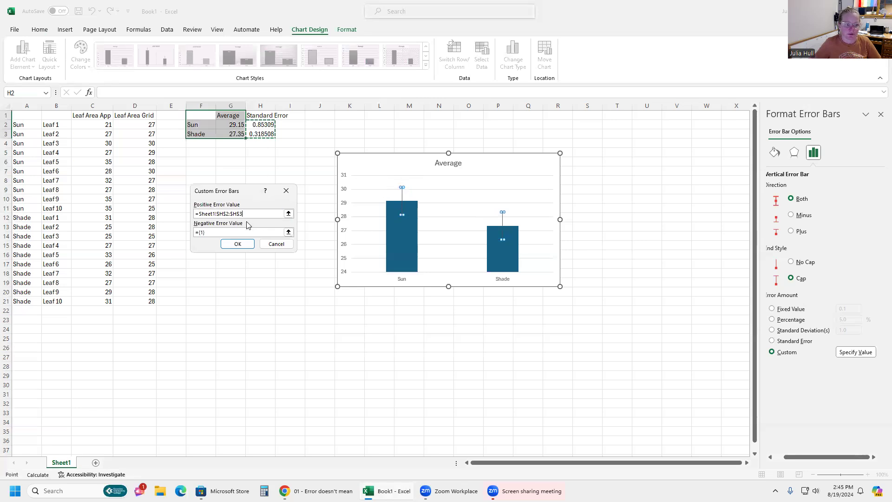
Set the negative error value to the same H2:H3 standard errors and confirm the custom error bars.
click(199, 232)
drag(180, 229, 179, 227)
key(BackSpace)
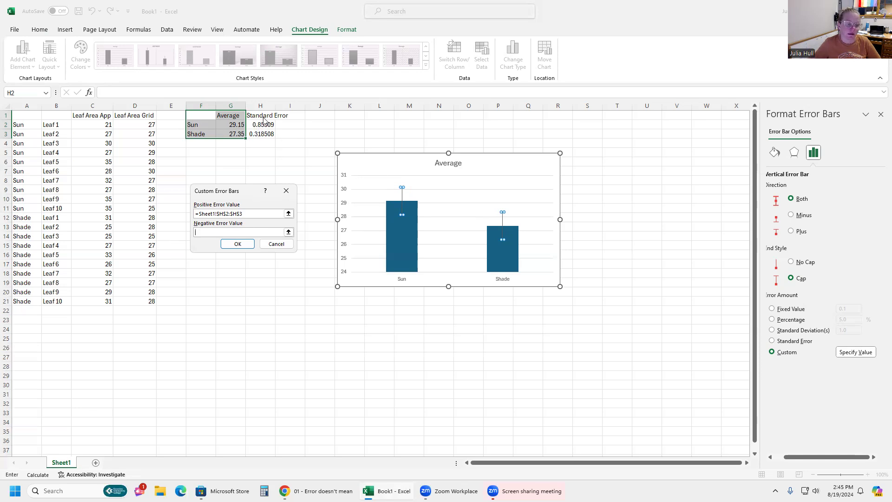
drag(254, 125, 255, 136)
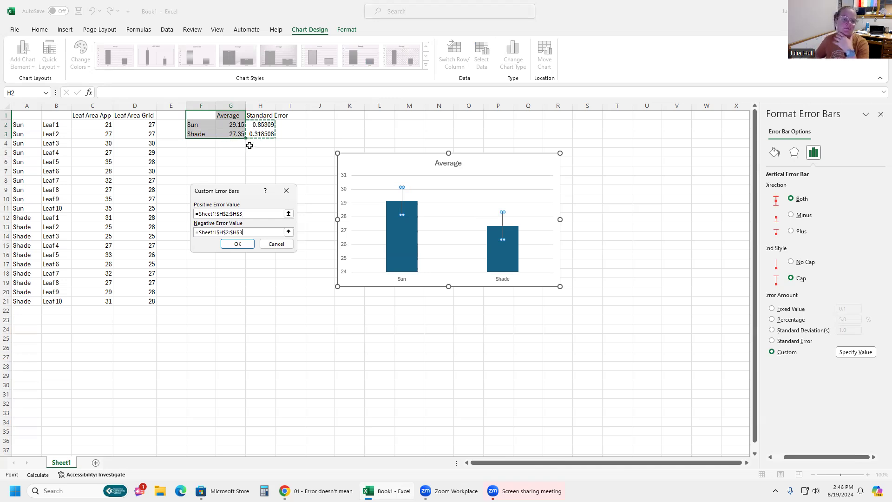
click(235, 243)
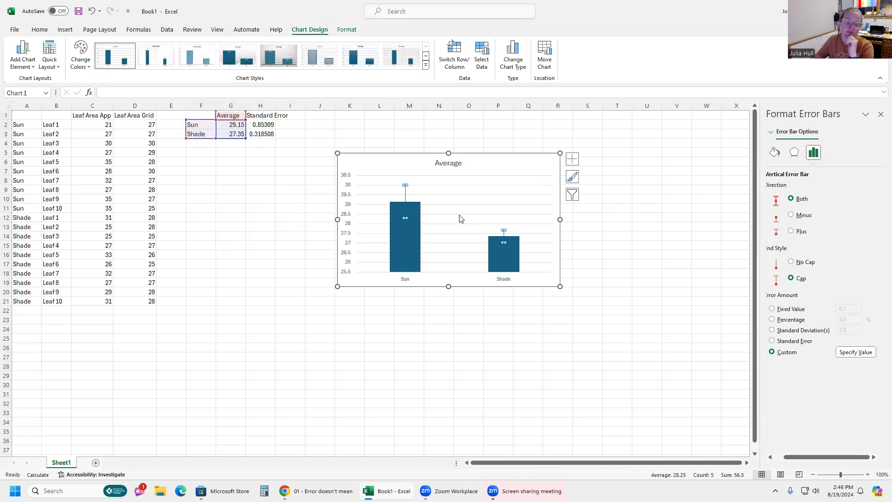
Fill the Average series bars with a light green color.
click(515, 299)
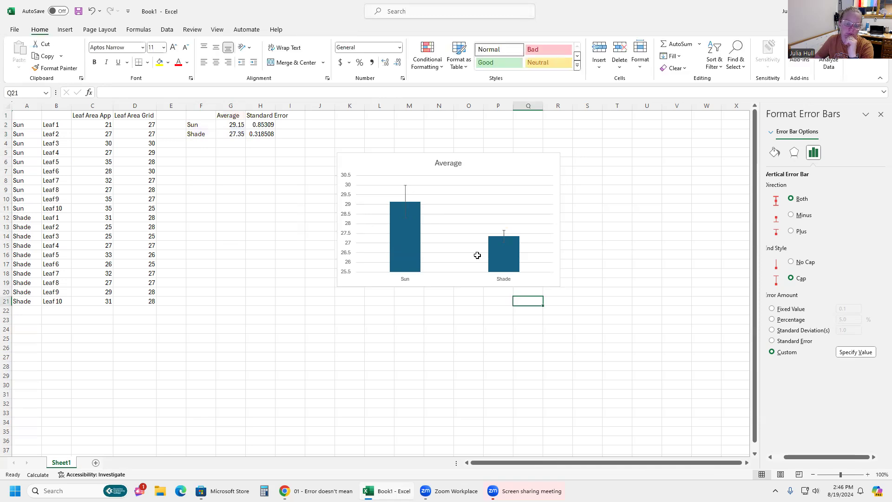
click(507, 249)
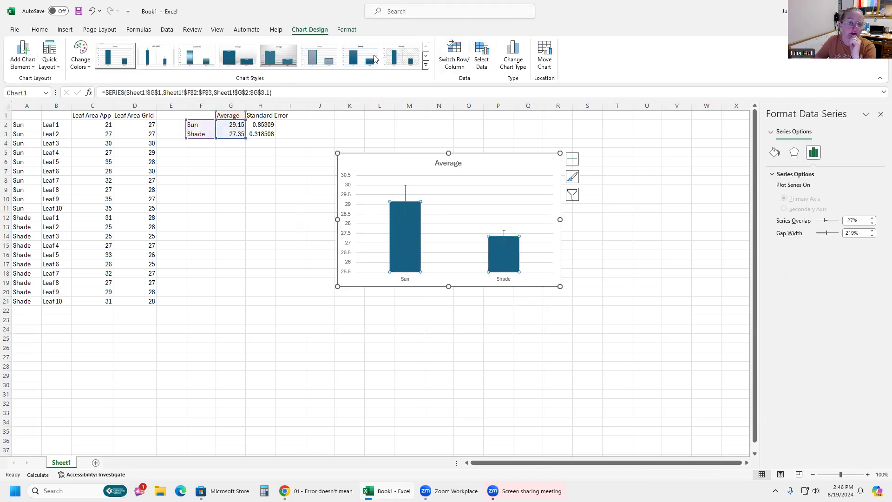
click(346, 30)
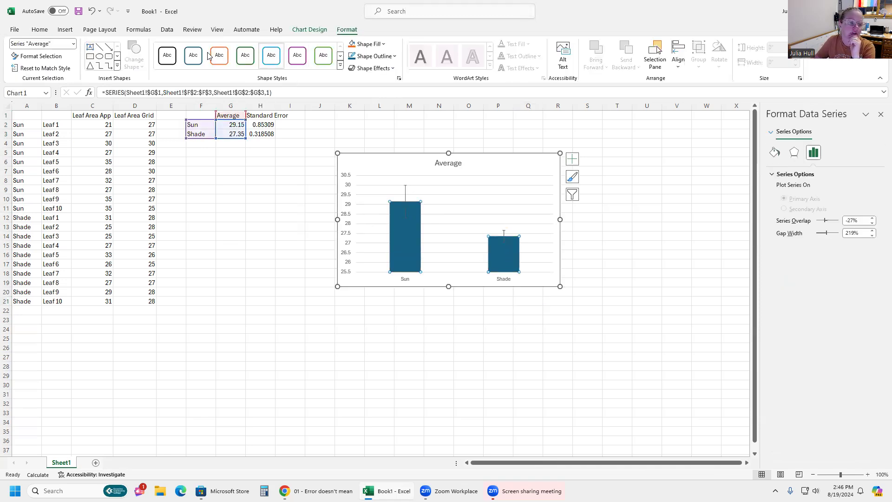
click(381, 44)
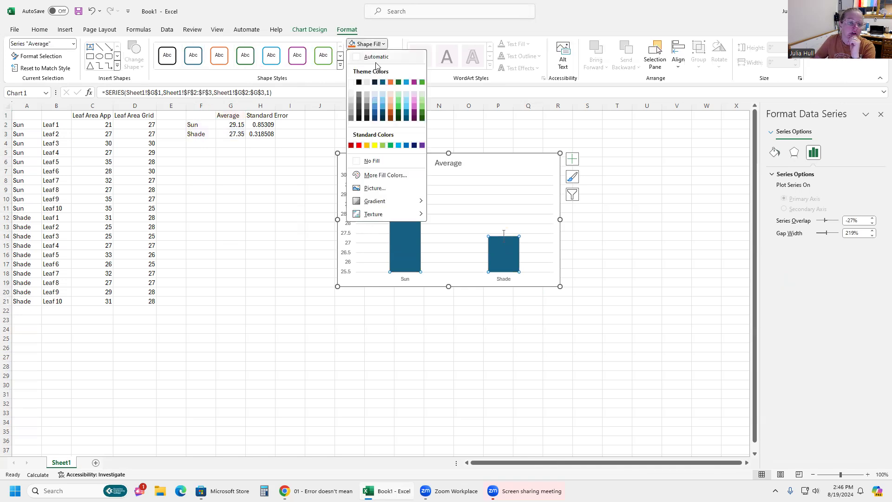
click(422, 95)
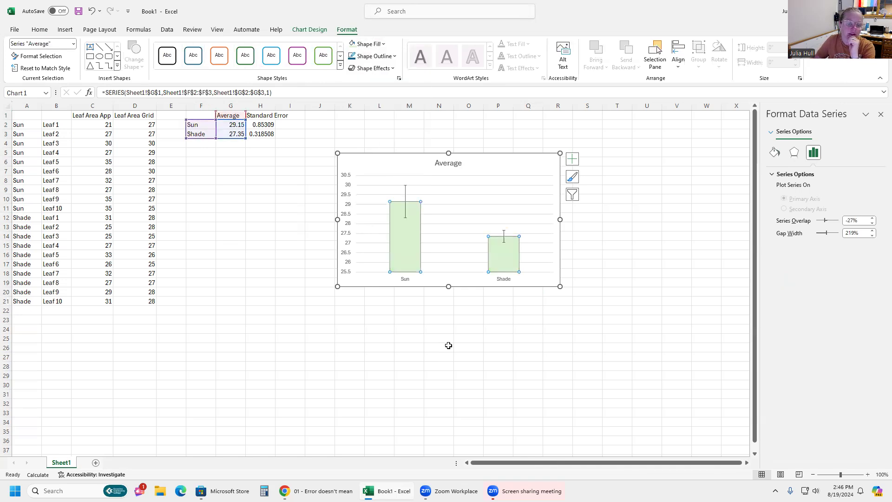
click(438, 347)
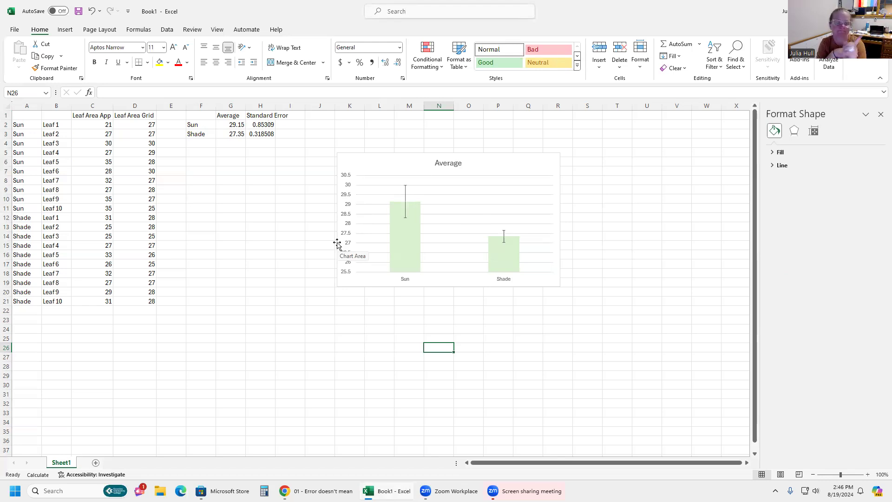
Add axis titles to the chart and label the vertical axis "Leaf area (cm2)".
click(518, 165)
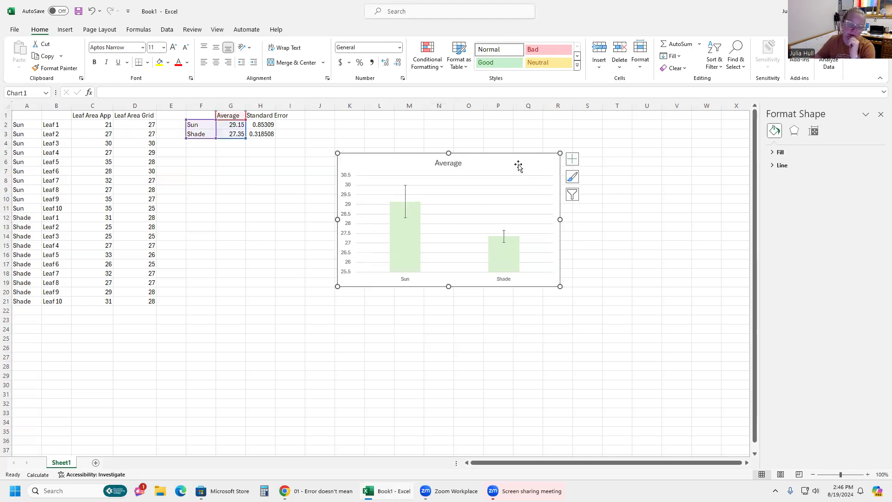
click(572, 158)
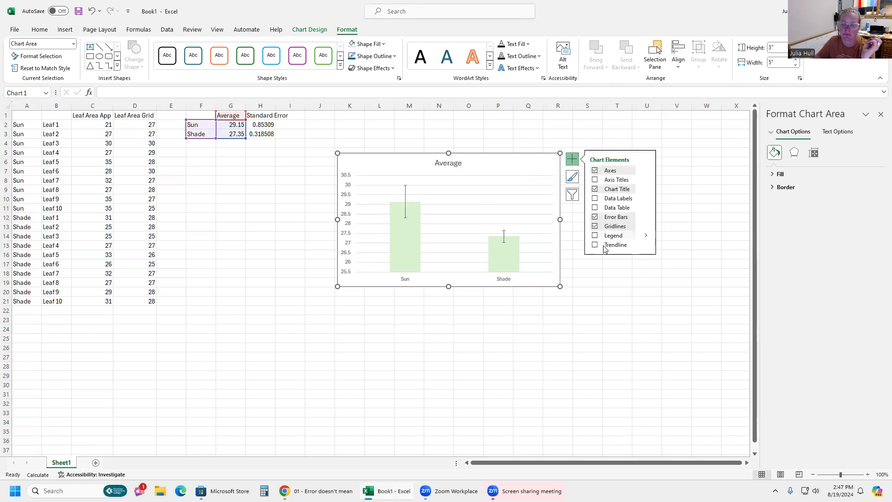
click(595, 180)
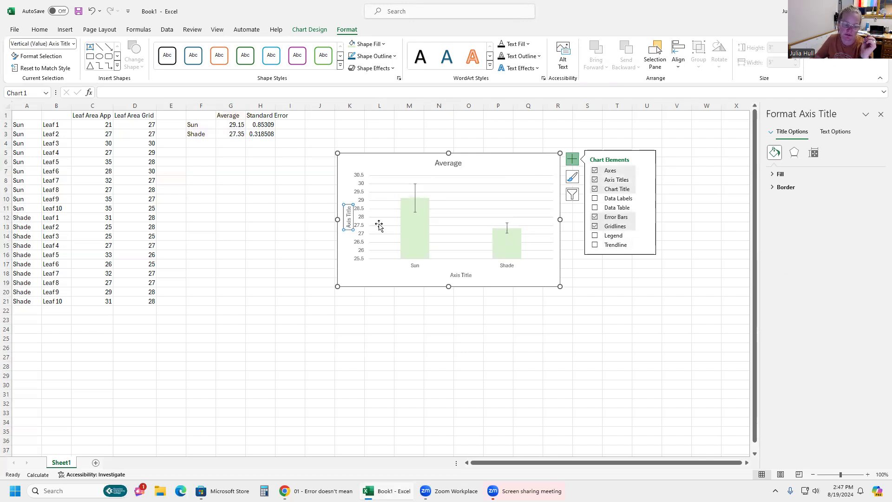
text(L)
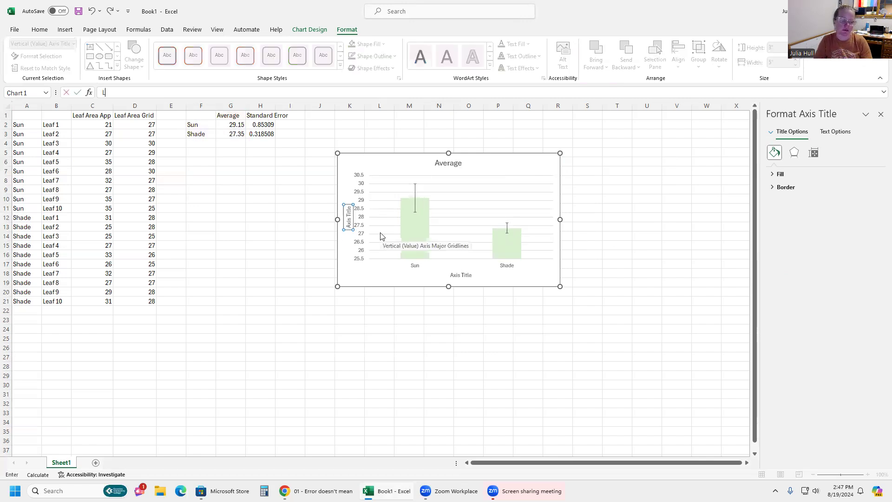
click(350, 222)
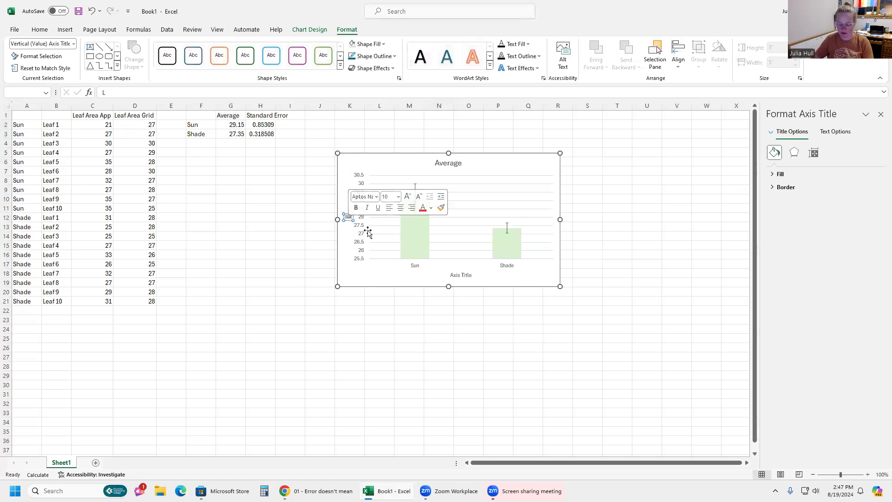
text(Leaf)
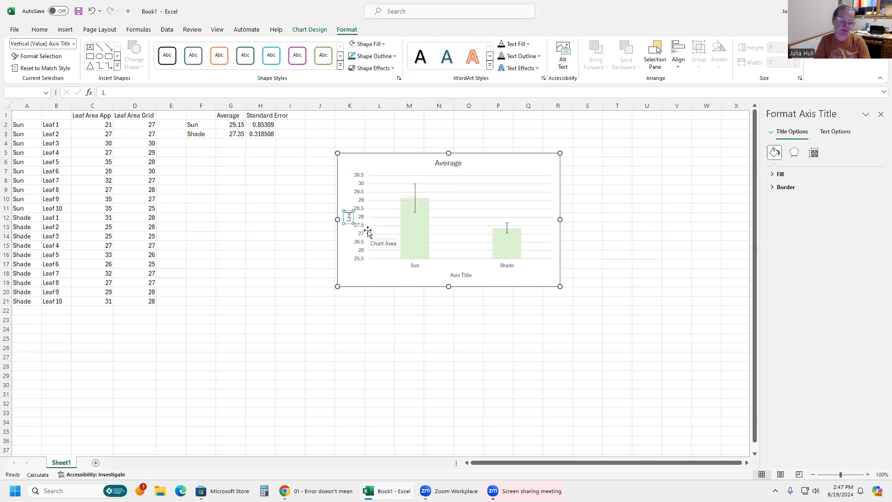
text( area (cm2))
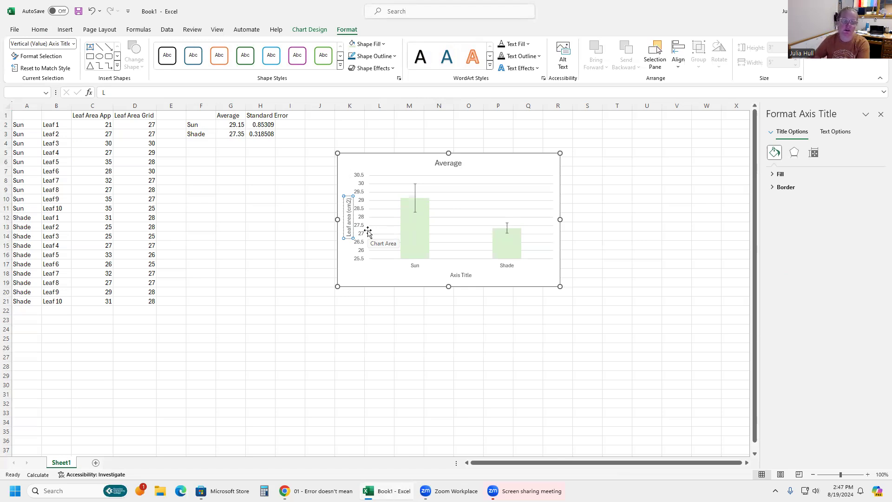
Replace the horizontal axis title with "Leaves with differing sun exposure".
click(454, 277)
drag(456, 274, 474, 275)
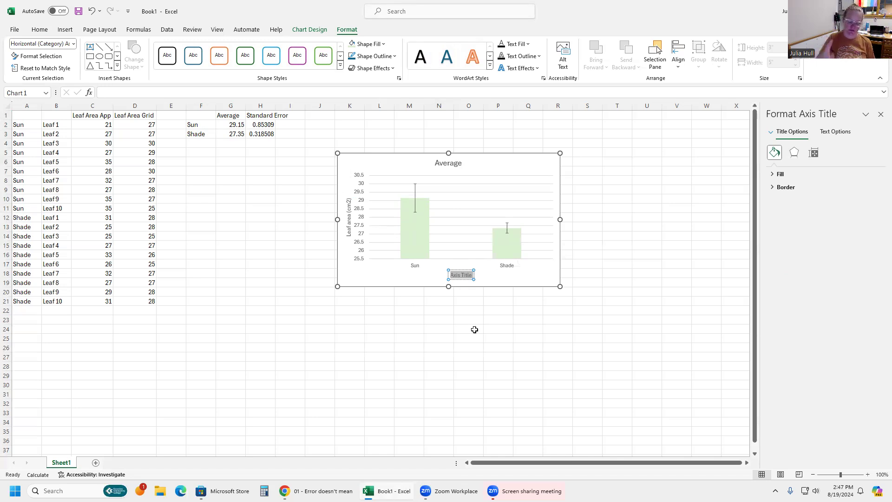
text(Leaves with differeing)
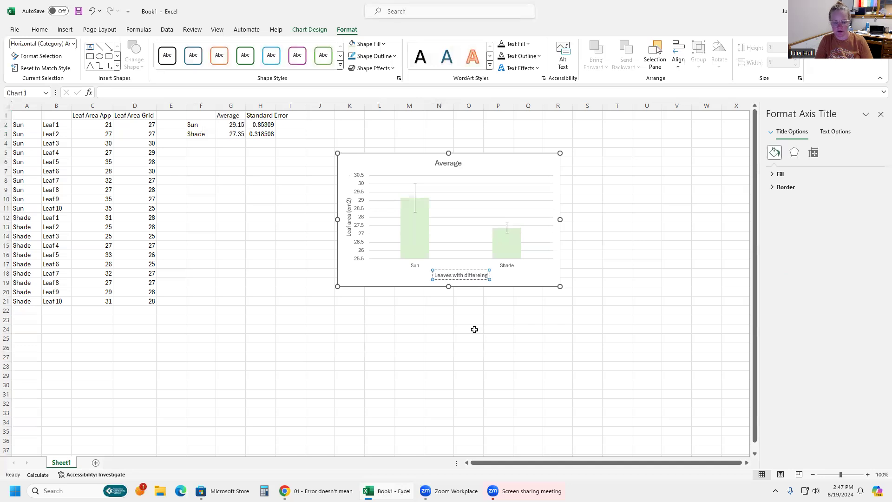
key(BackSpace)
key(BackSpace)
key(BackSpace)
key(BackSpace)
text(ing su)
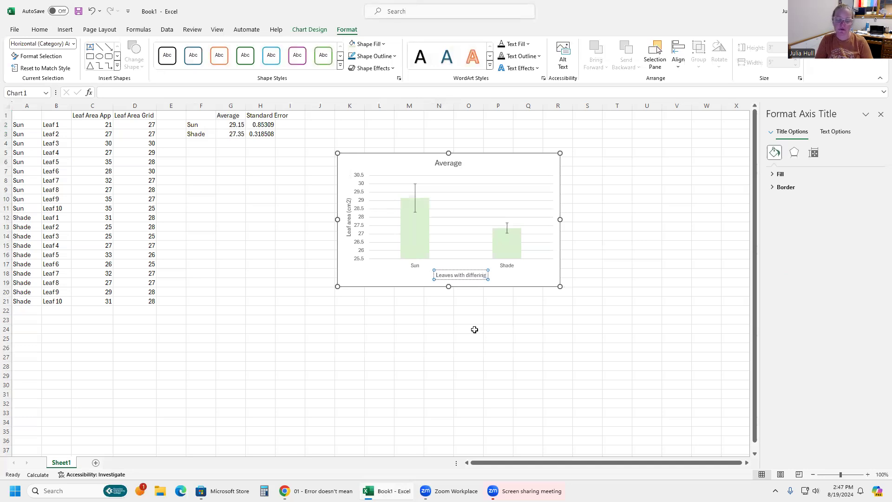
text(n expo)
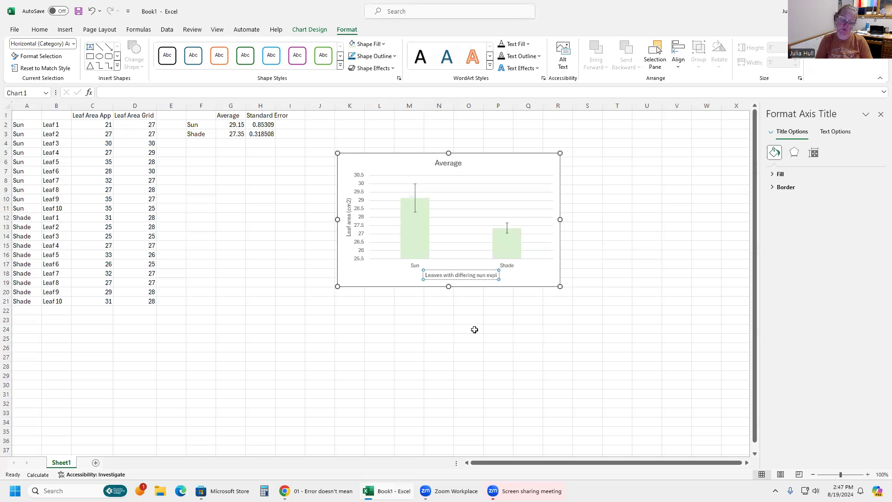
text(sure)
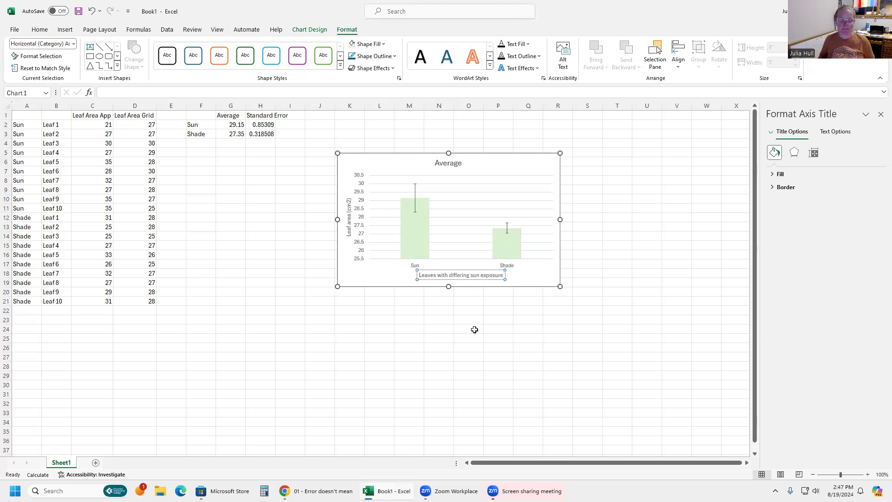
click(539, 270)
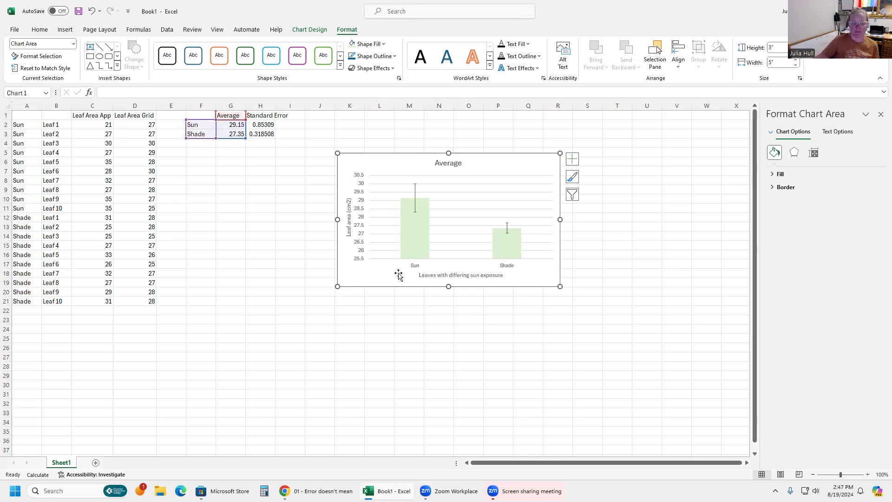
Retitle the chart "Sun leaves have higher surface area than shade leaves".
click(441, 163)
double_click(463, 161)
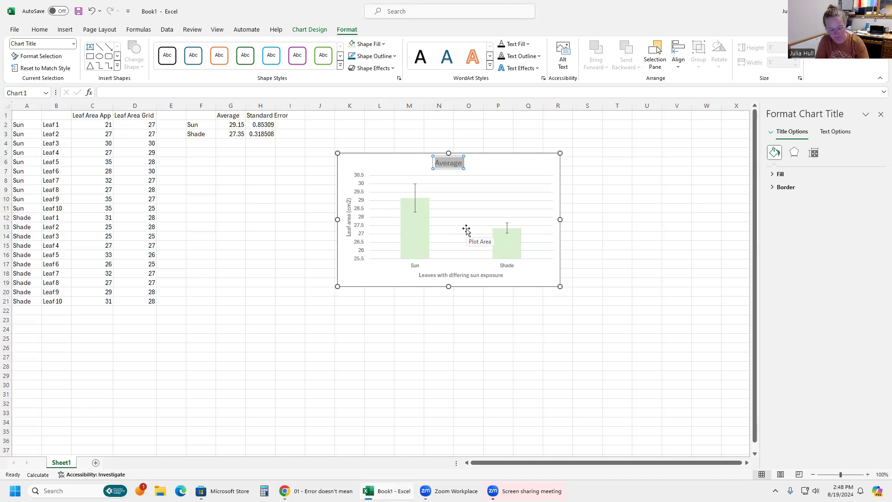
text(Sun)
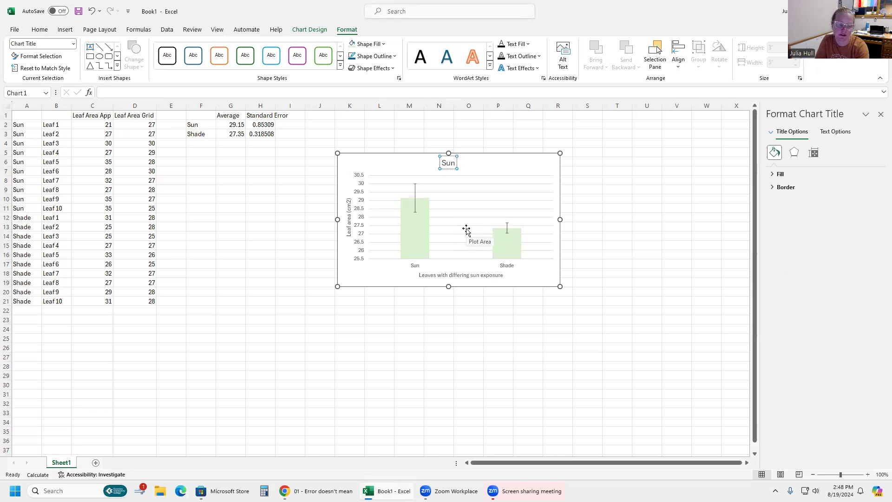
text(leaves)
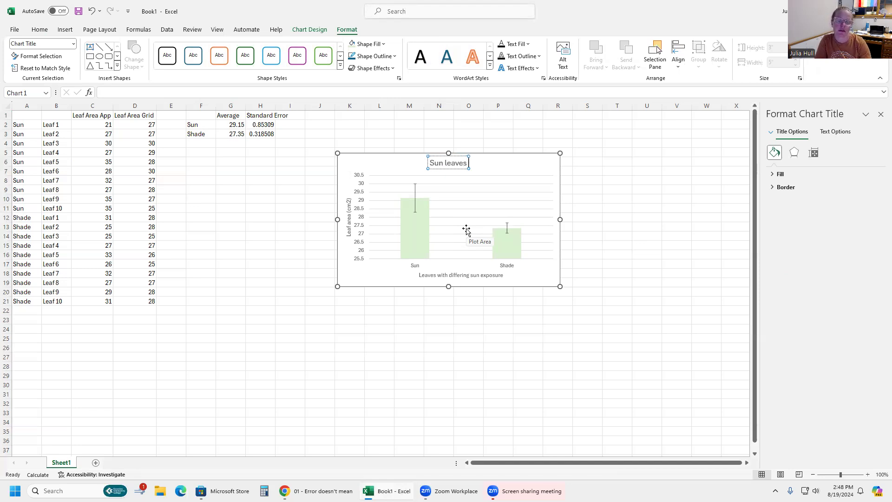
text( have high)
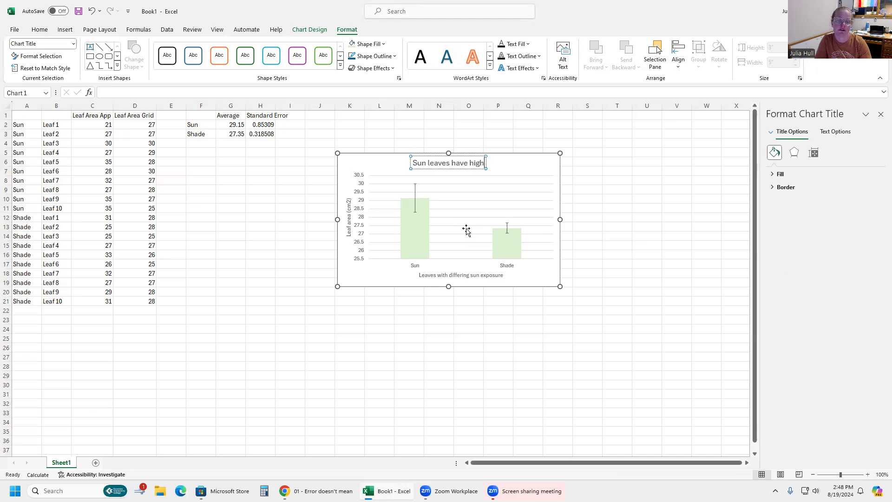
text(er surf)
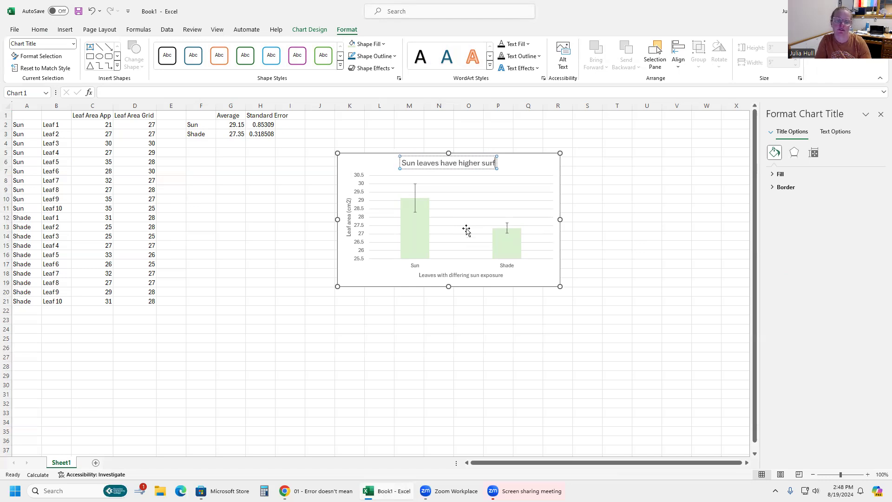
text(ace area than)
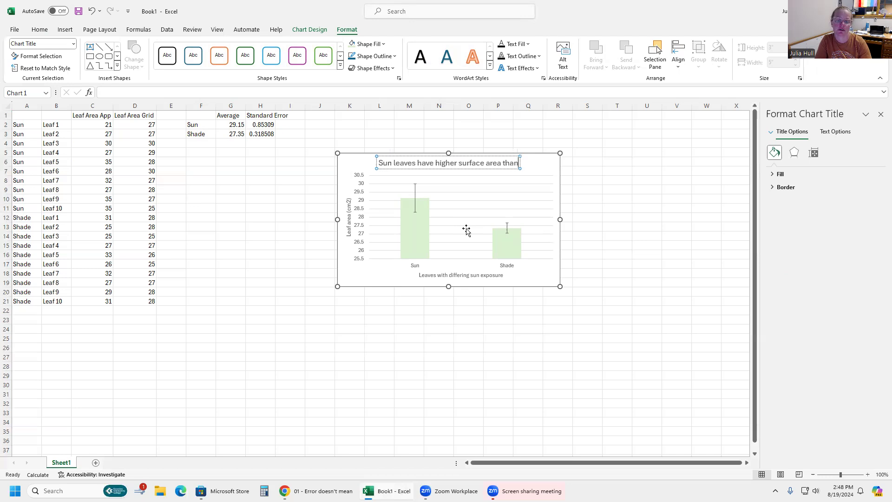
text( shade lav)
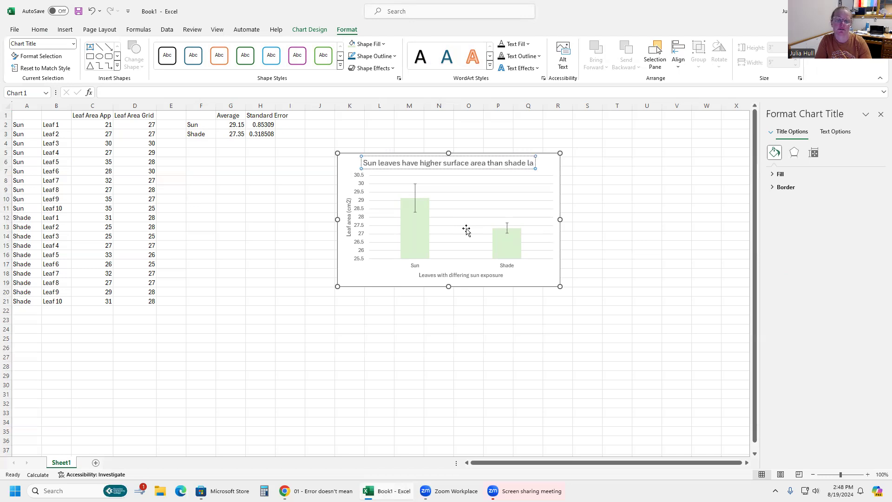
key(BackSpace)
key(BackSpace)
text(eaves)
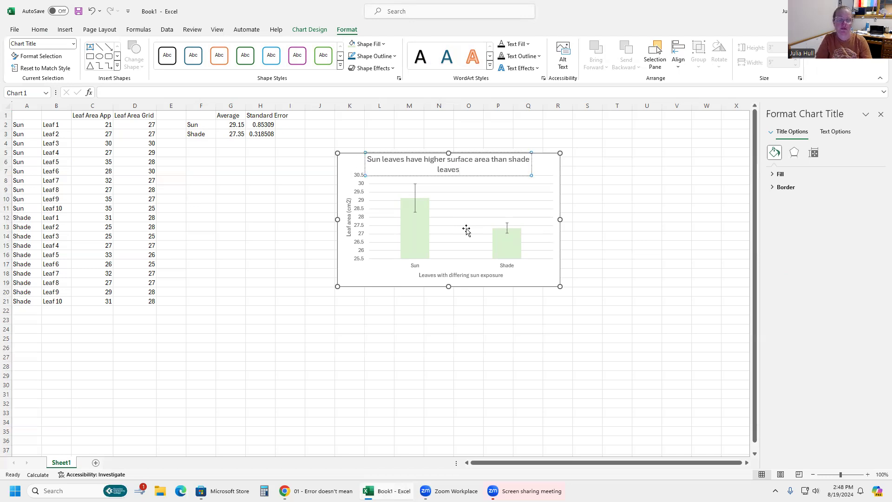
click(466, 229)
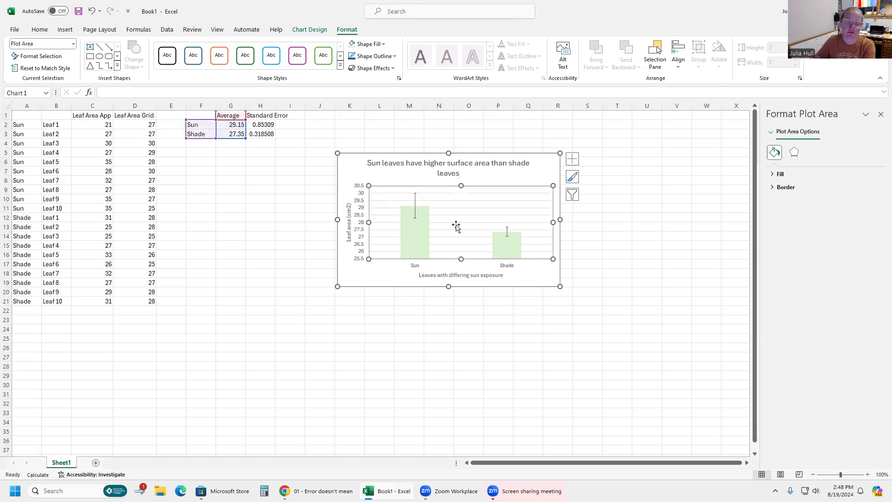
Remove the gridlines and give the horizontal and vertical axes a dark solid outline.
click(457, 226)
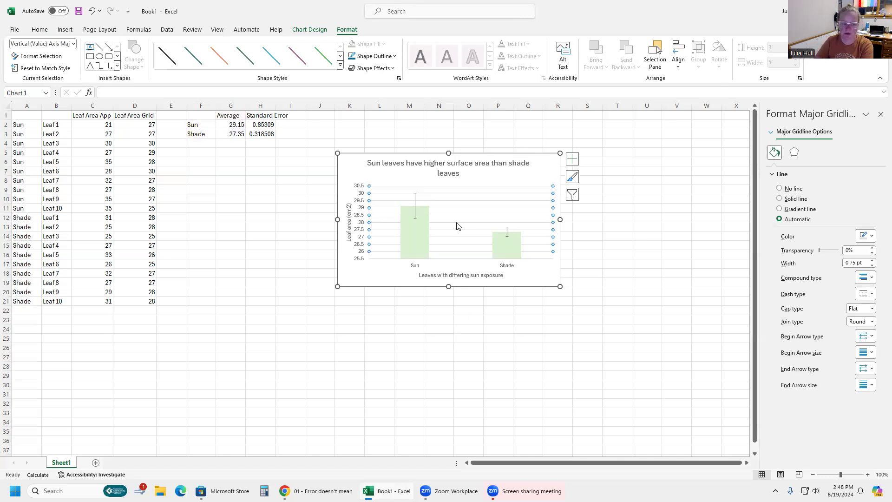
click(458, 228)
click(460, 264)
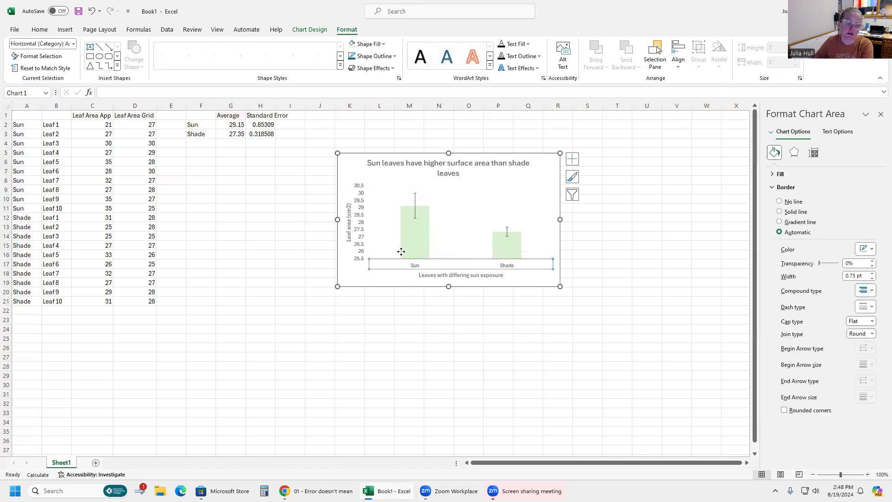
click(363, 56)
click(380, 56)
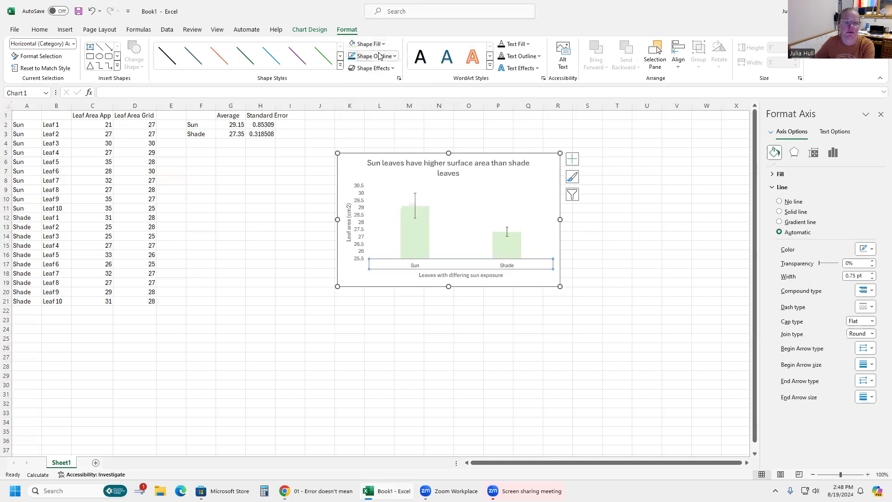
click(380, 56)
click(358, 70)
click(361, 224)
click(354, 57)
click(338, 194)
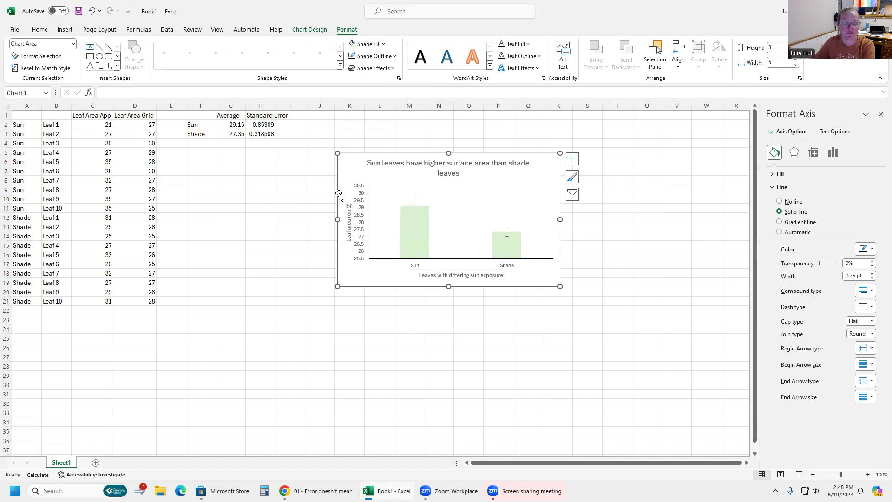
Set the chart text size to 28 and enlarge the chart to about 6.6 by 8.9 inches.
click(40, 31)
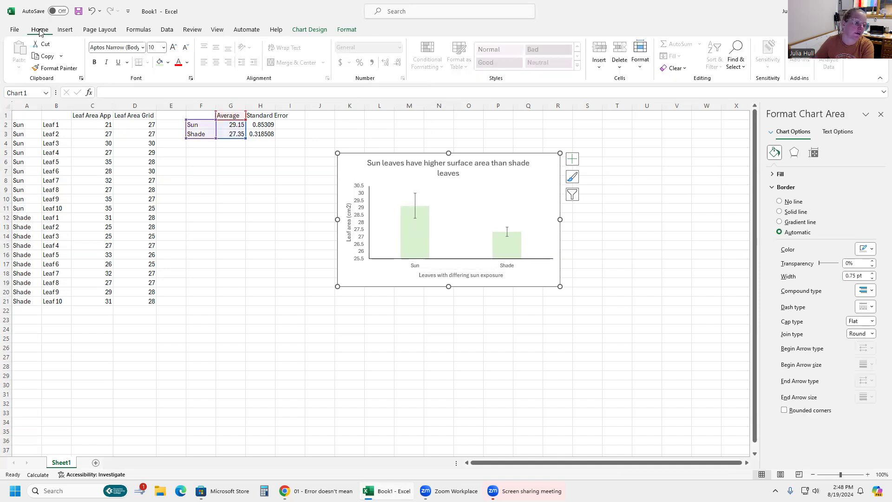
click(163, 47)
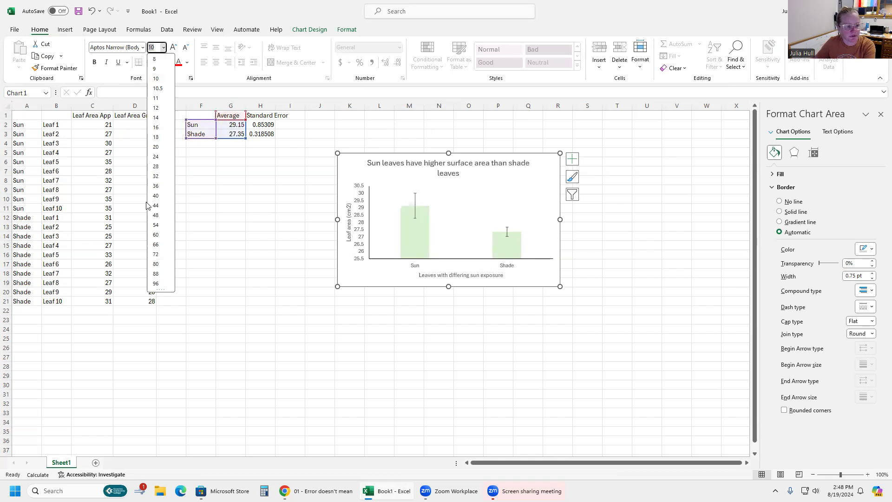
click(156, 168)
drag(559, 287, 697, 430)
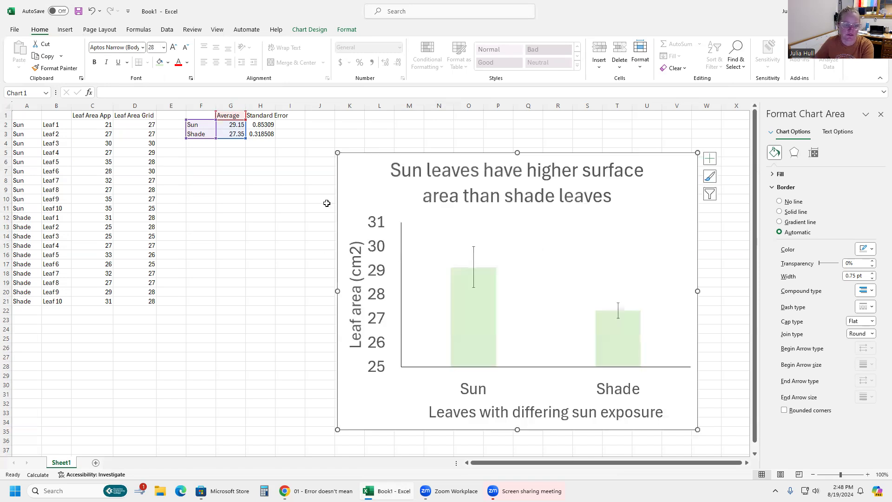
drag(337, 153, 300, 137)
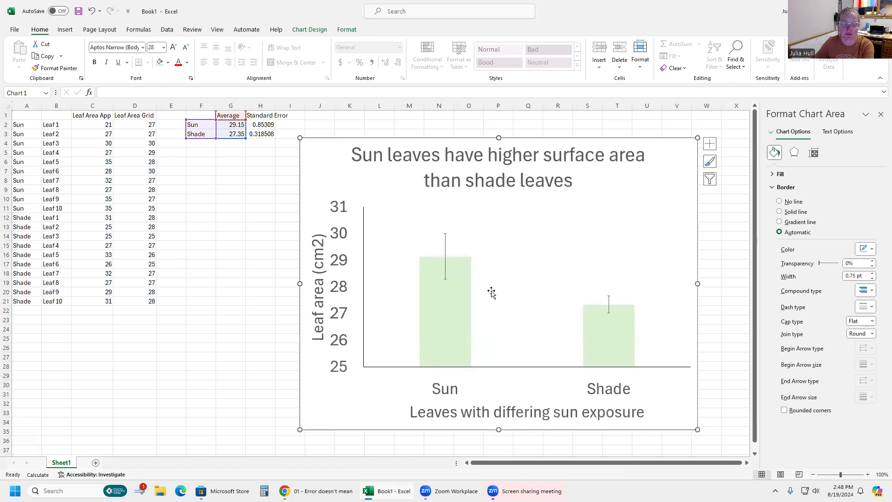
Give the Average series bars a dark outline, then deselect the chart.
click(443, 298)
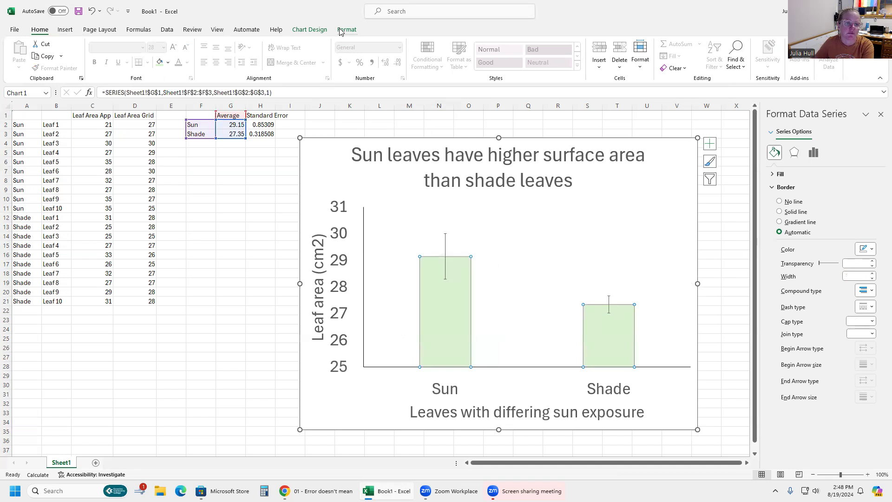
click(309, 30)
click(346, 29)
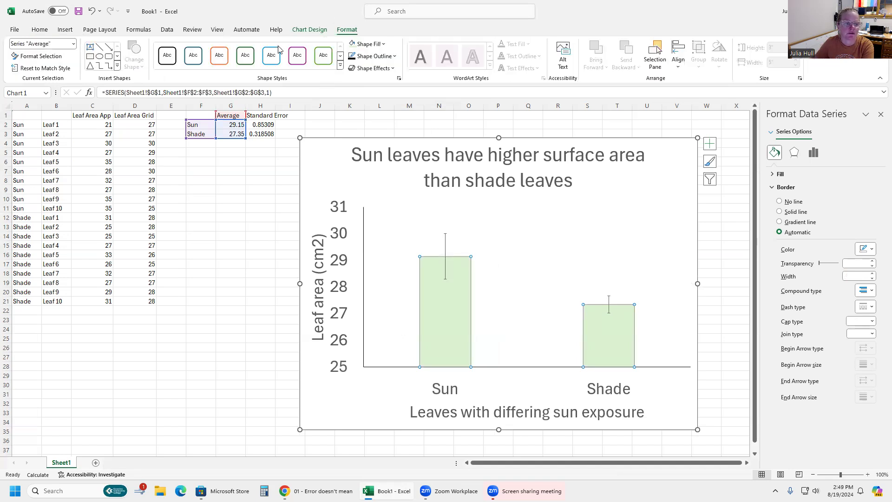
click(352, 55)
click(492, 303)
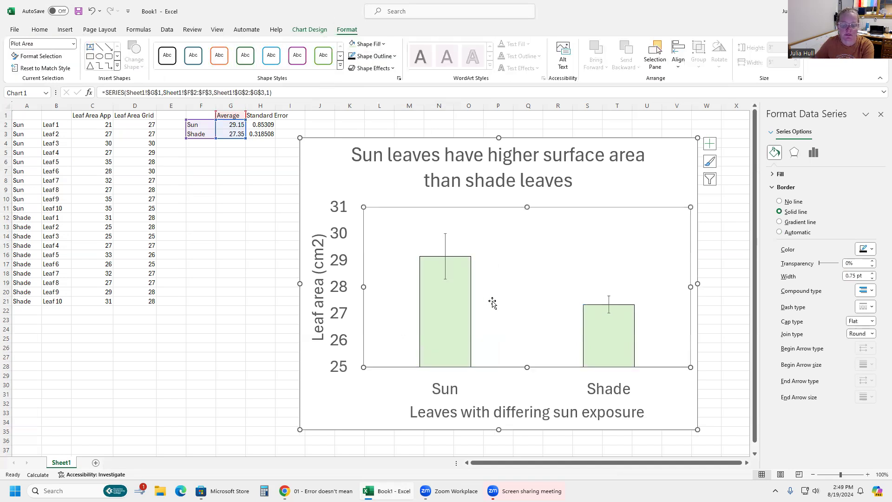
click(232, 358)
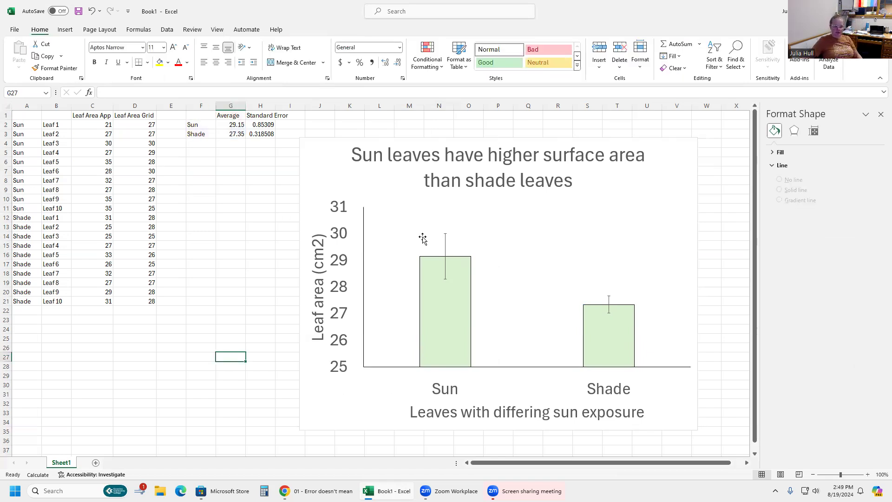
Apply a dark shape outline to the chart's plot area.
click(335, 164)
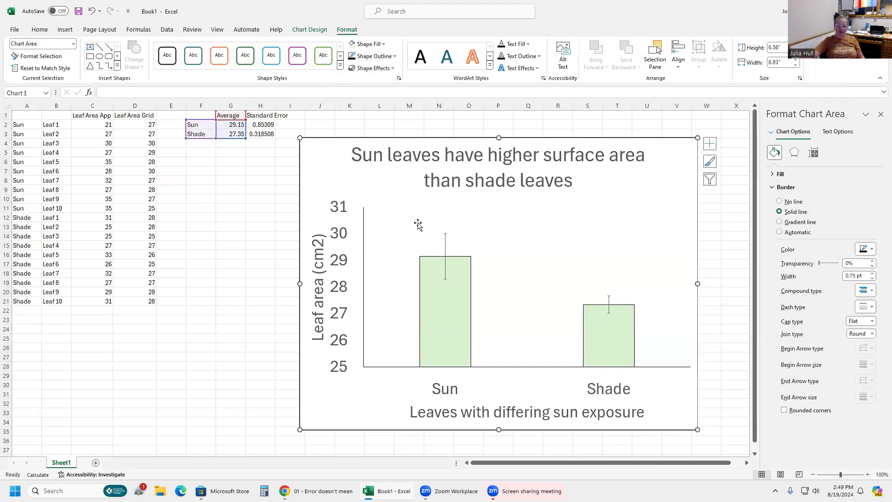
click(398, 215)
click(352, 56)
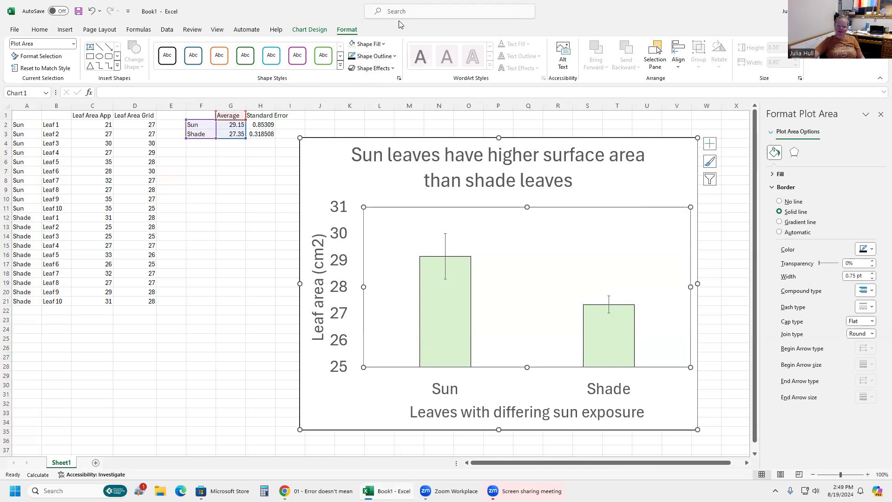